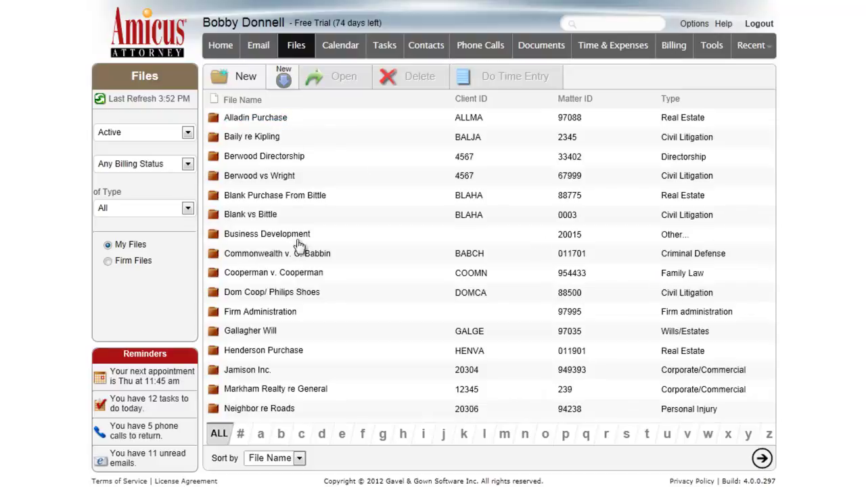
Check the sort options of the file list and select the Alladin Purchase file
click(298, 458)
click(327, 468)
click(478, 120)
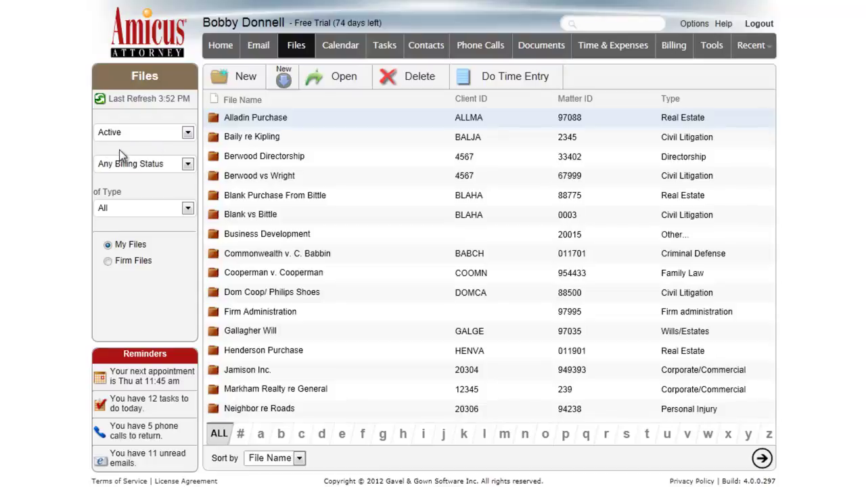
Review the choices offered by the file status, billing status and file type filters
click(189, 134)
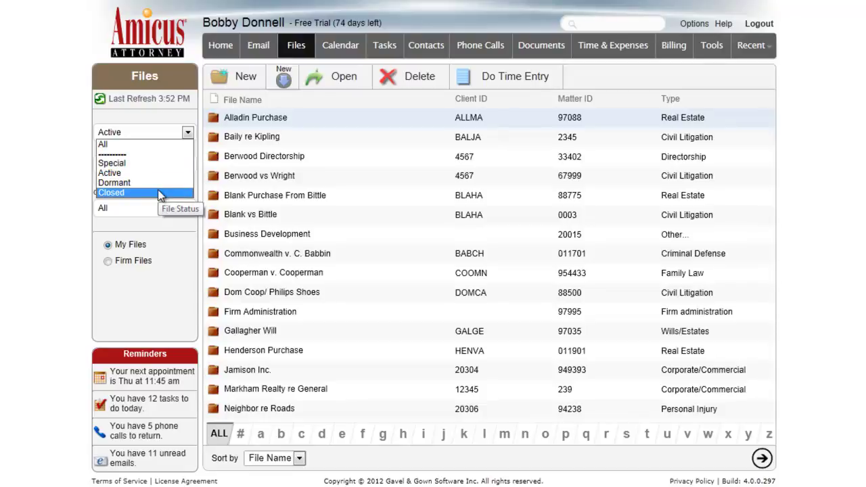
click(64, 166)
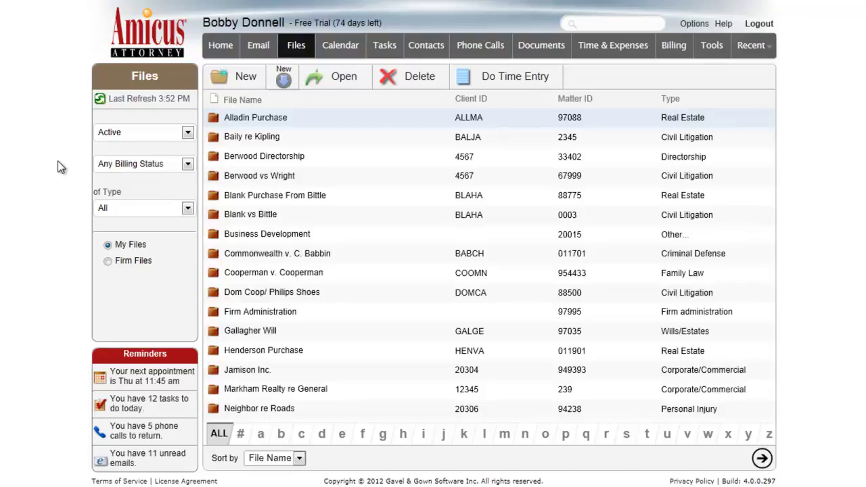
click(189, 165)
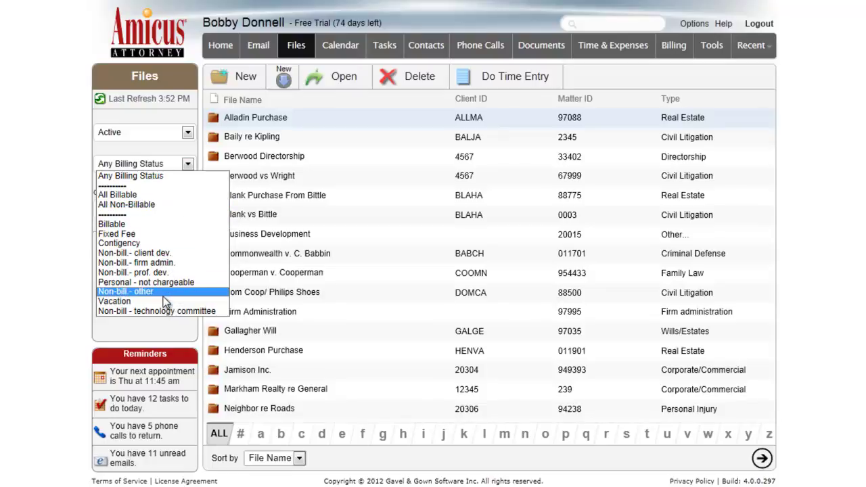
click(50, 227)
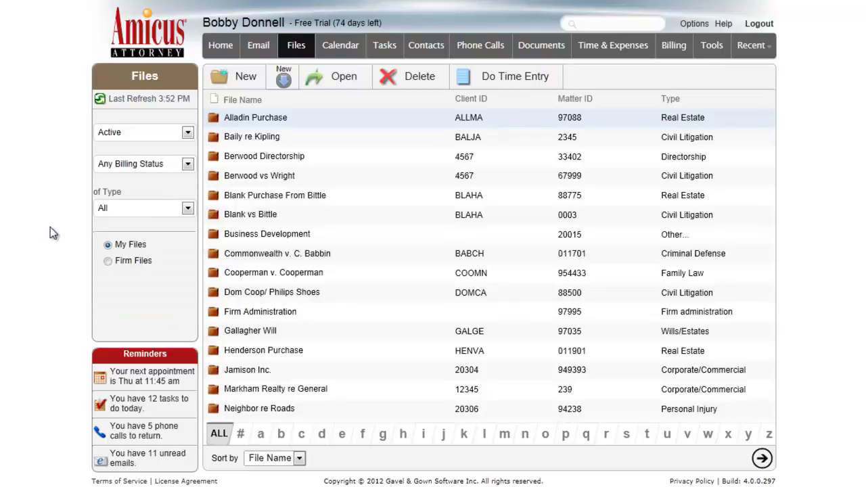
click(188, 210)
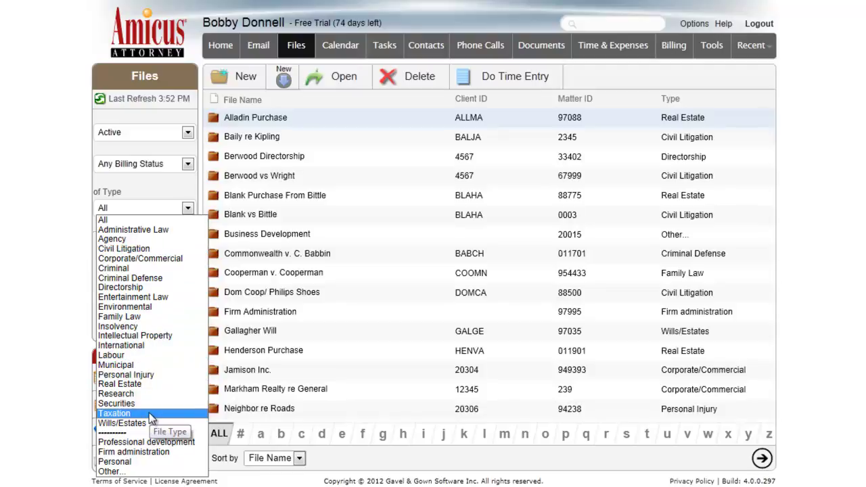
click(55, 265)
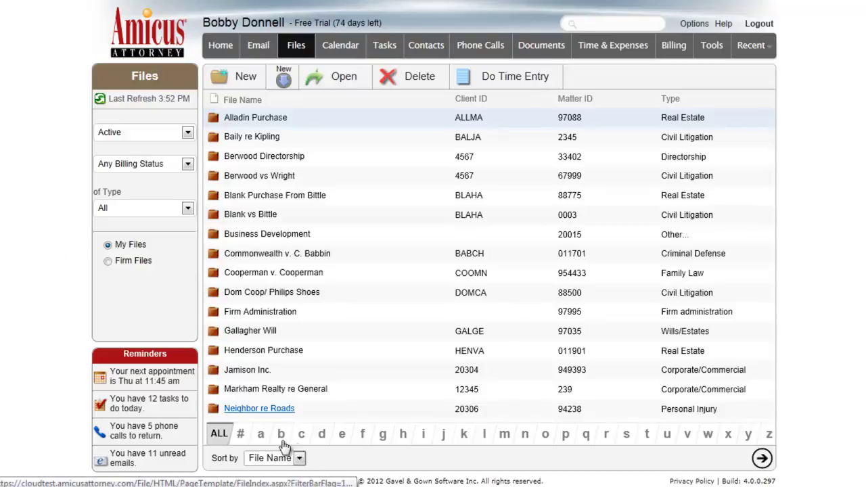
Limit the file list to names starting with W and open the Widgetco Share Purchase file
click(763, 460)
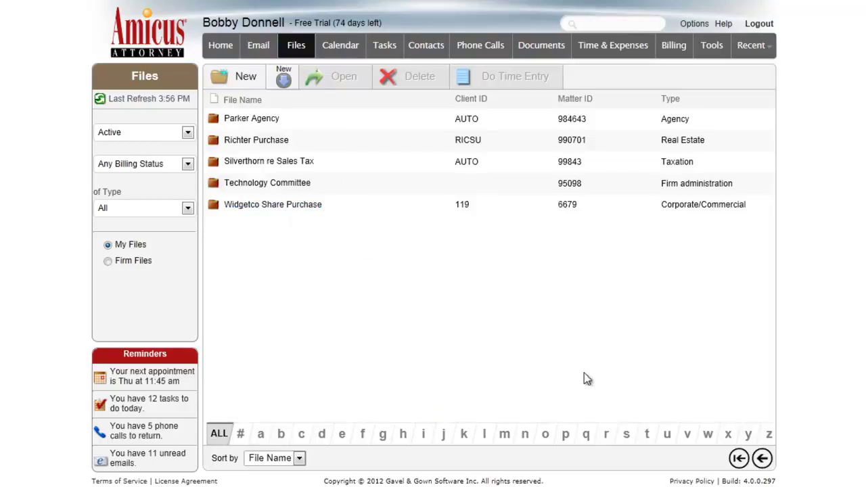
click(707, 434)
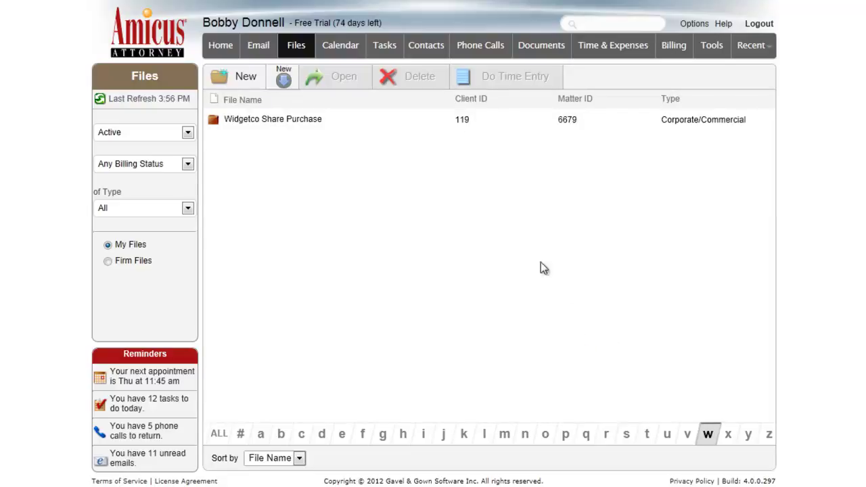
click(297, 123)
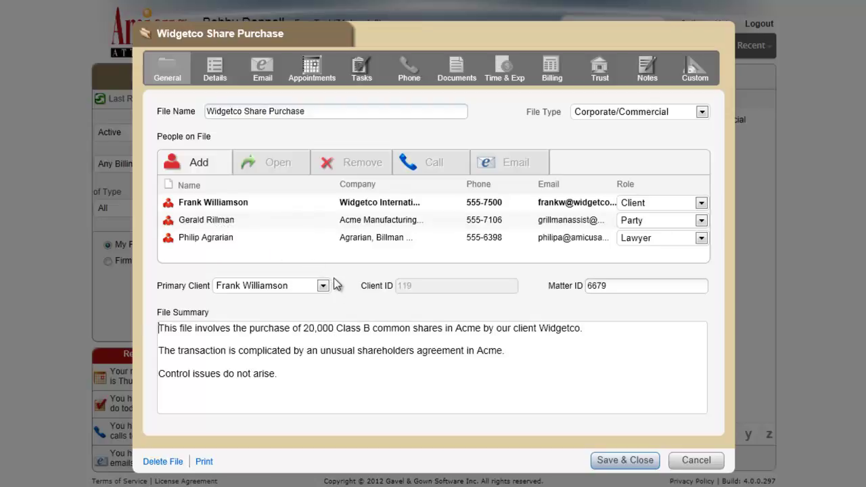
Review the people on the file and the group choices for restricting access in its details, and close the file without saving
click(411, 226)
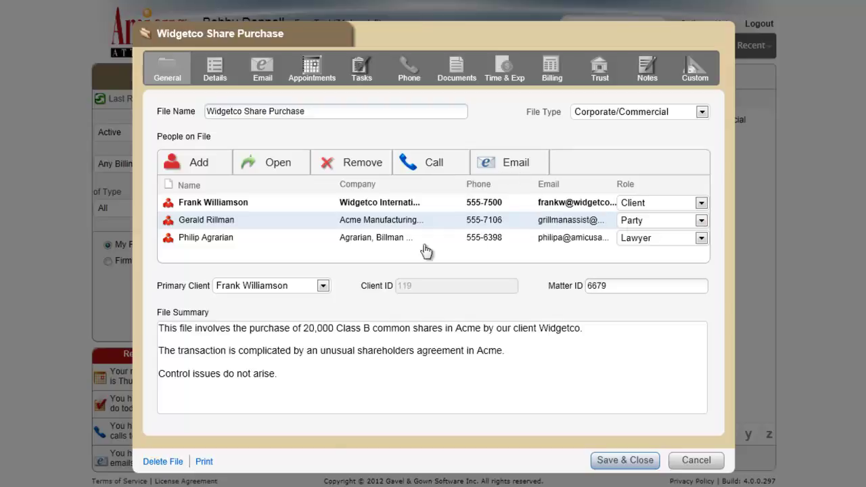
click(358, 242)
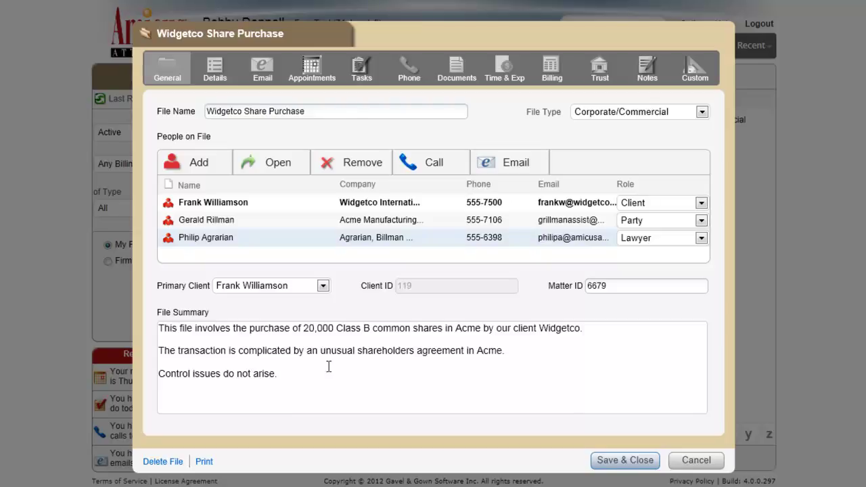
click(213, 76)
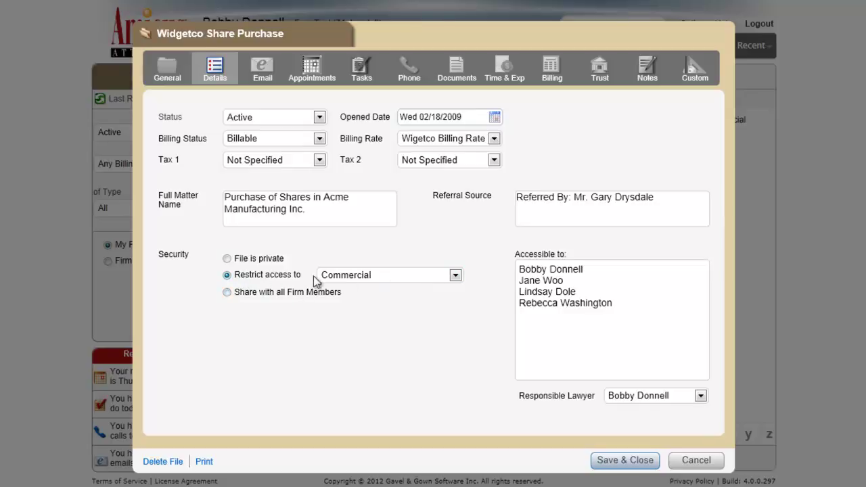
click(455, 276)
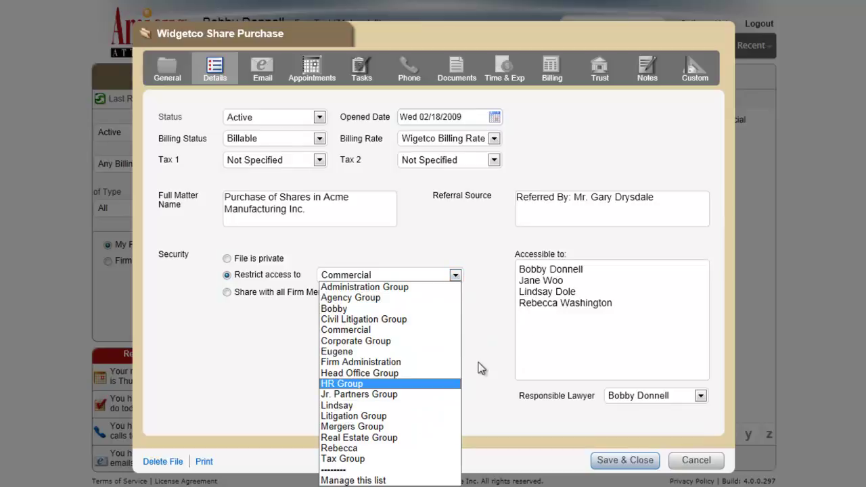
click(483, 319)
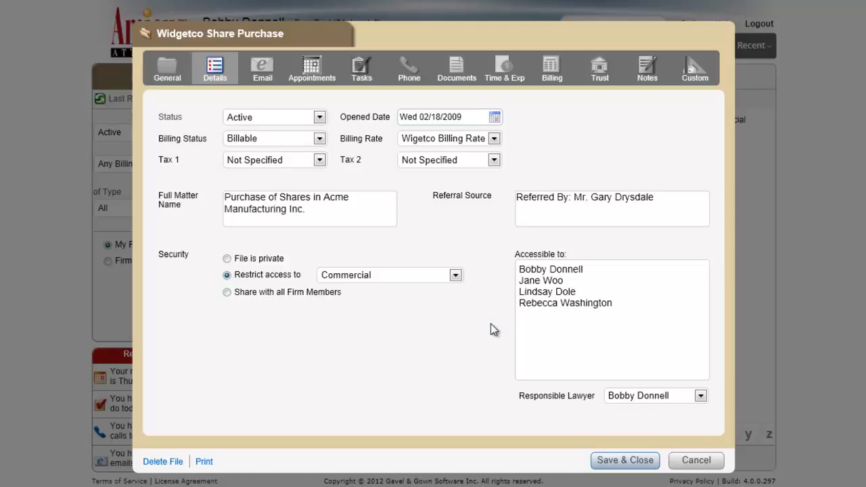
click(689, 462)
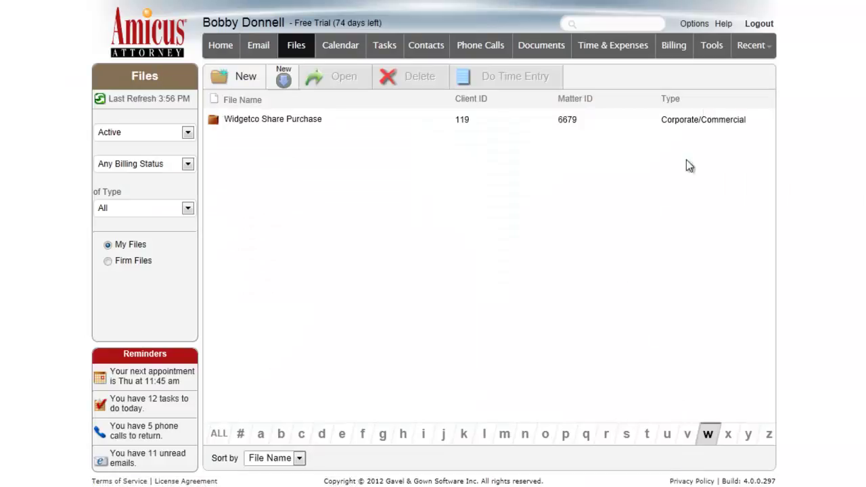
Try Family Law as the default type for new files in the personal file settings, and discard the change
click(691, 30)
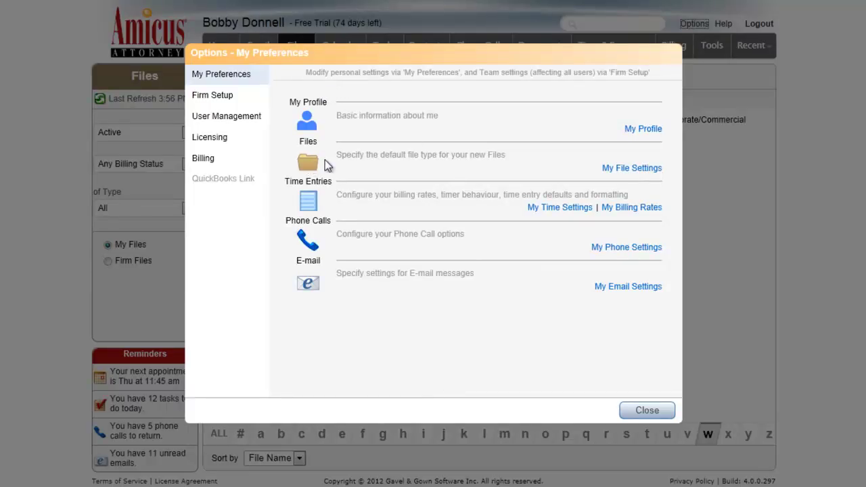
click(621, 169)
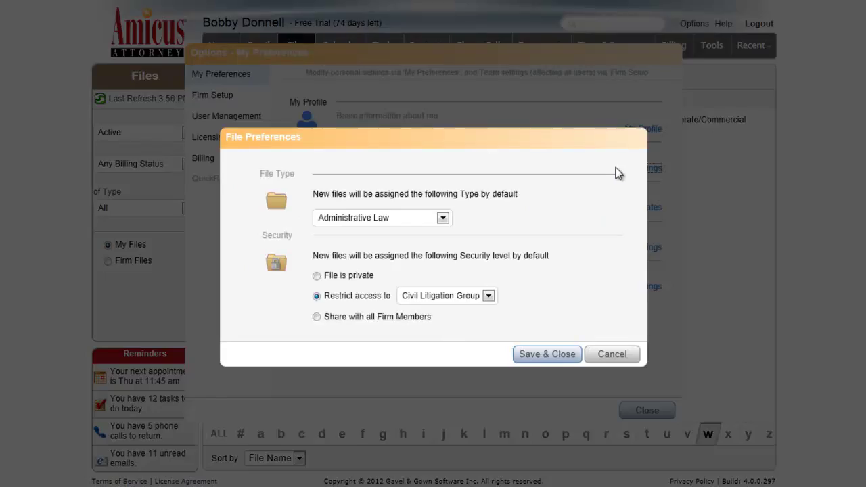
click(442, 218)
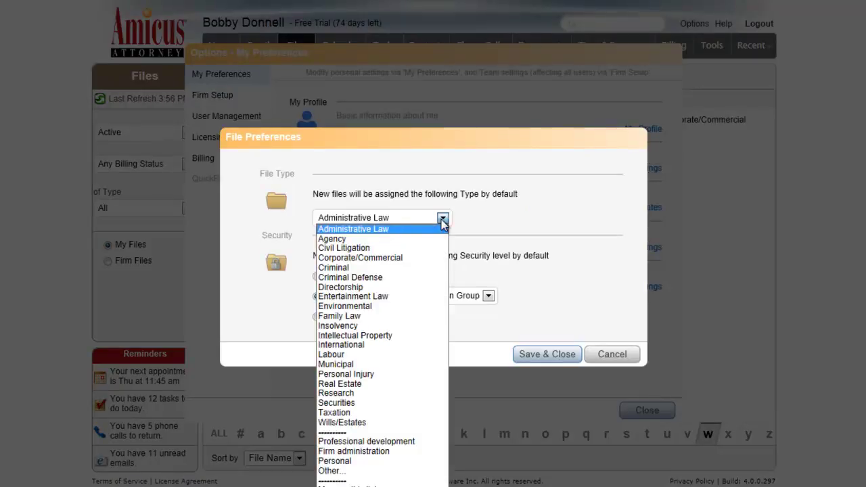
click(399, 316)
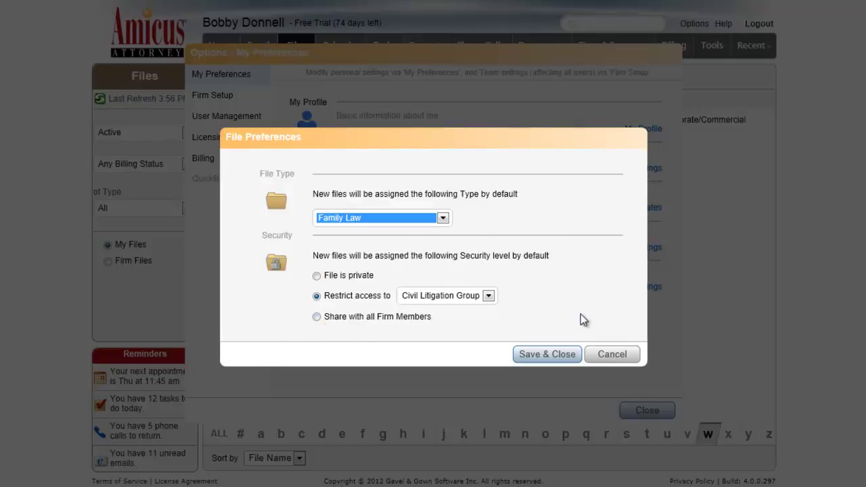
click(612, 356)
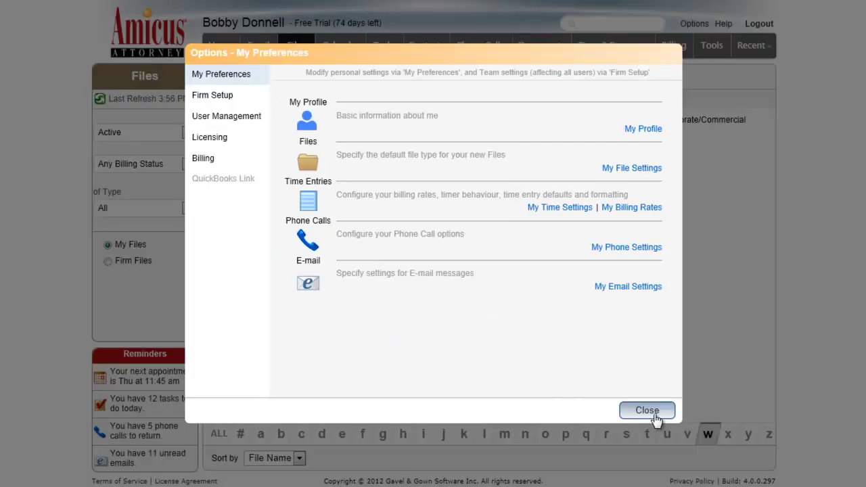
click(648, 411)
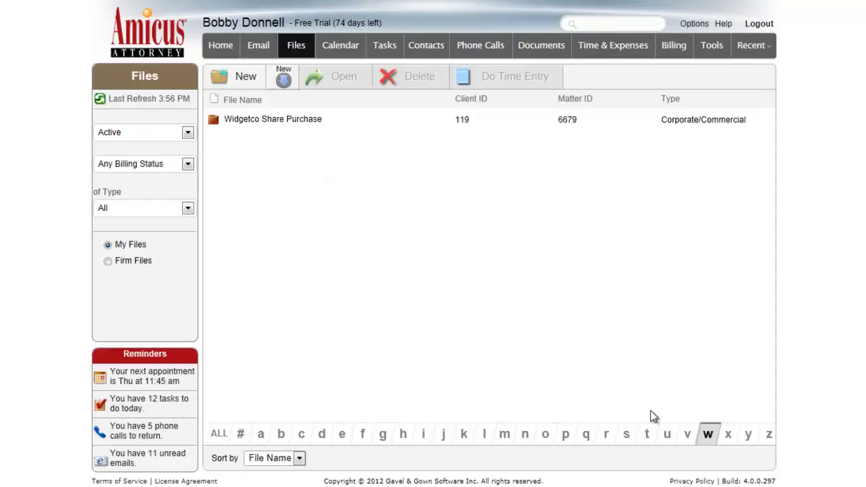
Reopen the Widgetco Share Purchase file and examine its emails and the list of auto-associated email addresses
click(283, 122)
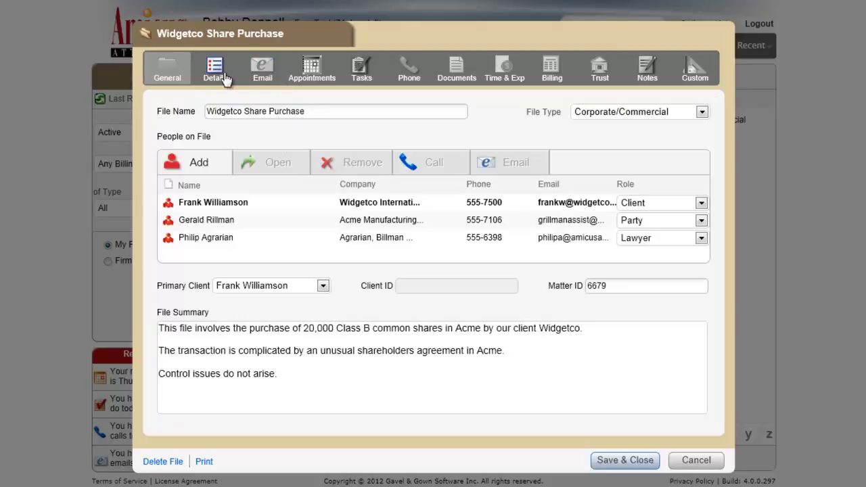
click(260, 71)
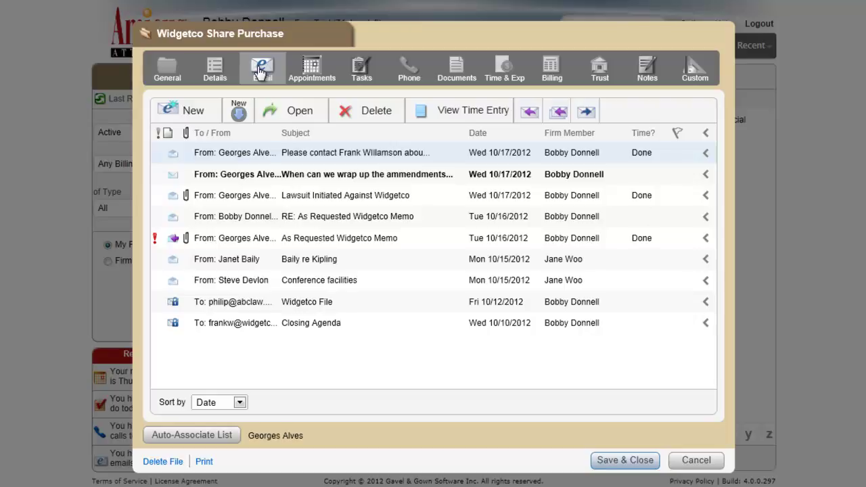
click(261, 71)
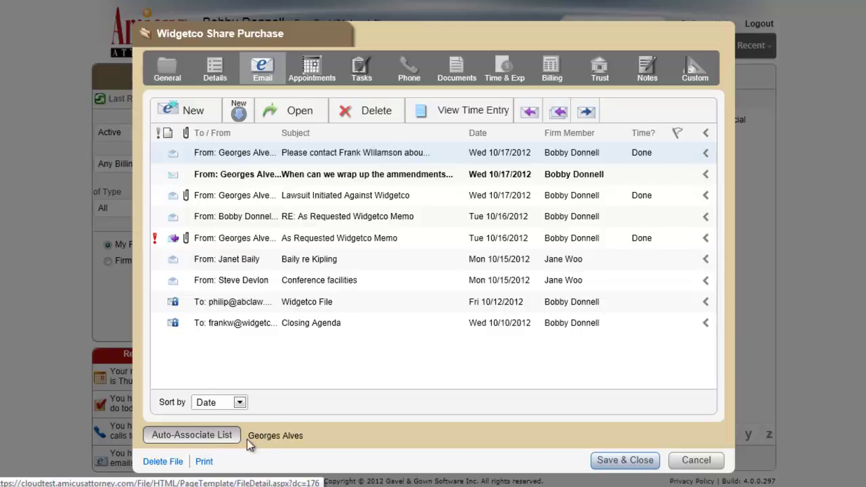
mouse_move(267, 445)
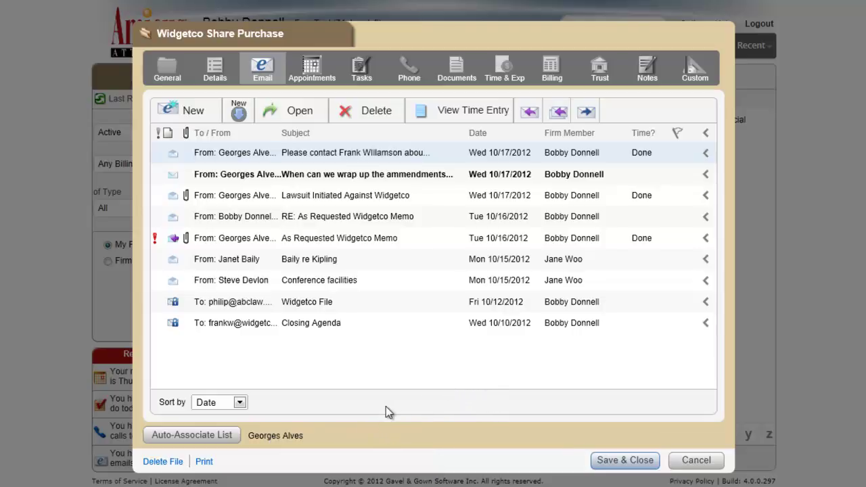
click(187, 434)
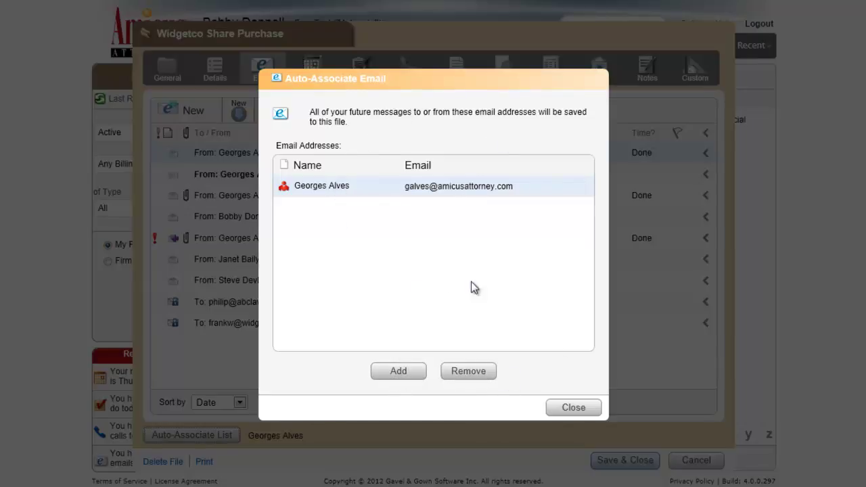
click(574, 407)
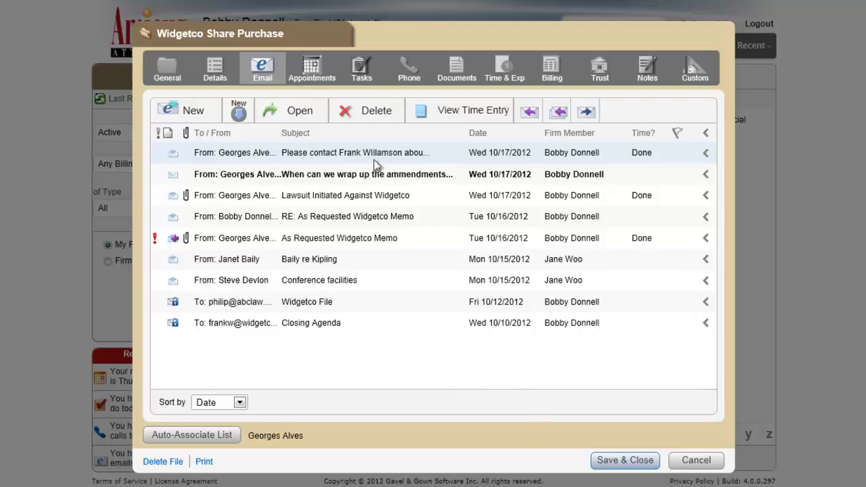
Show the file's appointments including past ones and select the Directors meeting
click(311, 71)
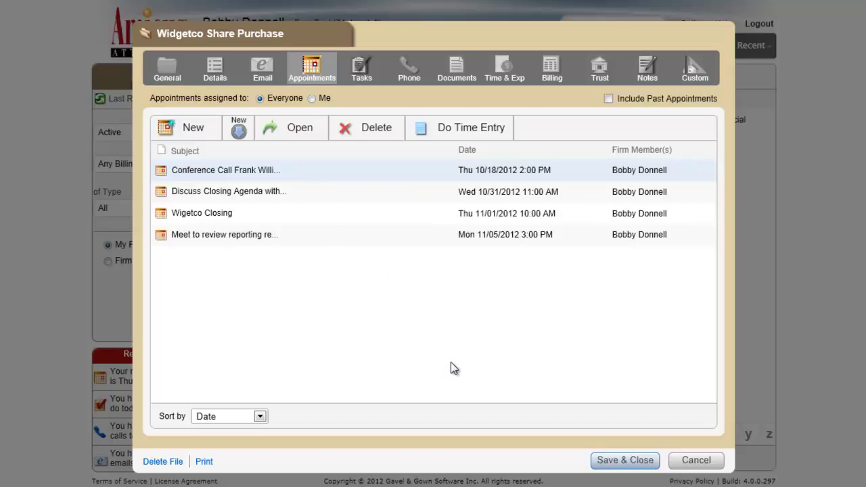
click(608, 100)
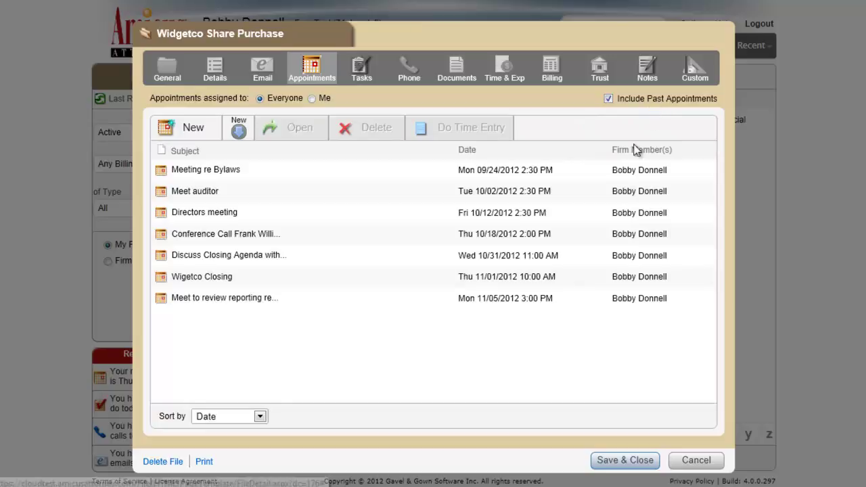
click(224, 214)
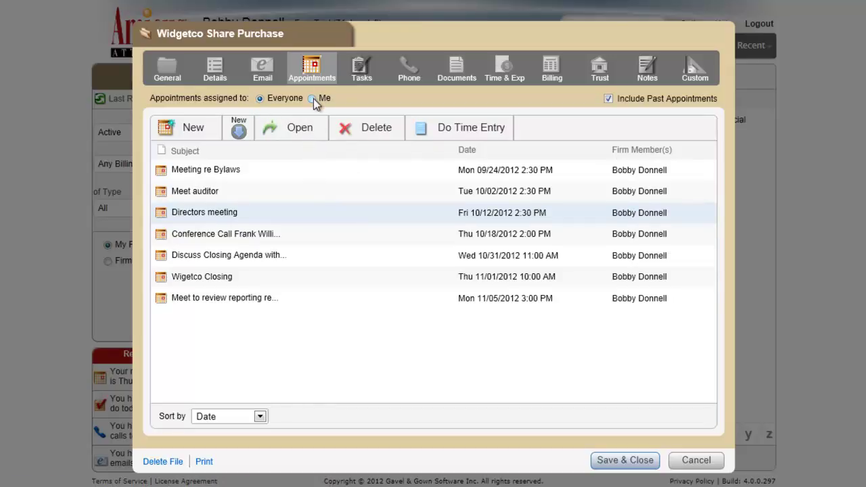
Examine the file's tasks, phone calls, documents, and time and expense entries in turn
click(362, 74)
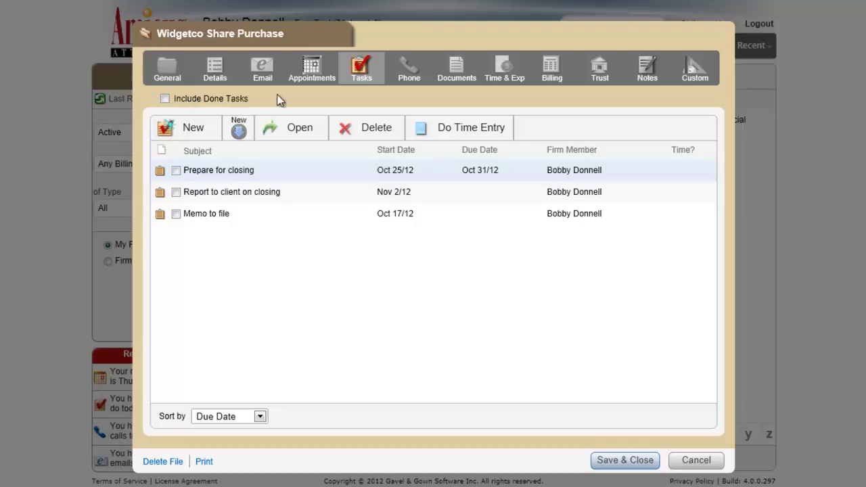
click(404, 78)
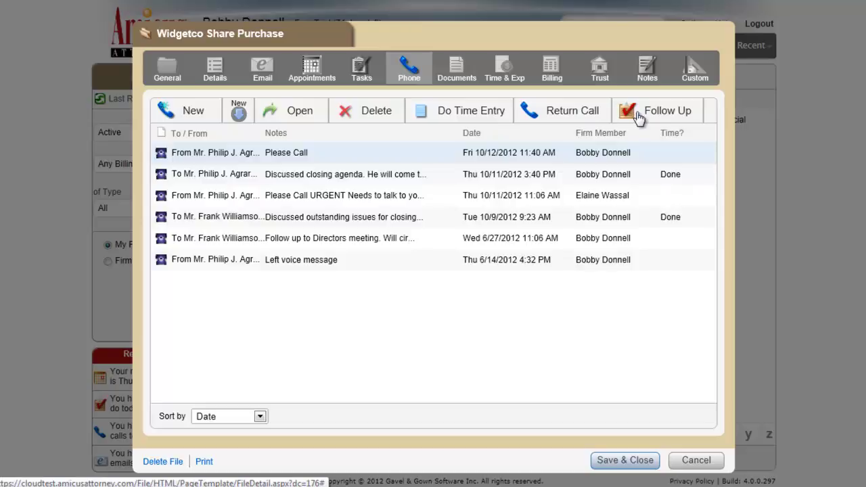
click(457, 69)
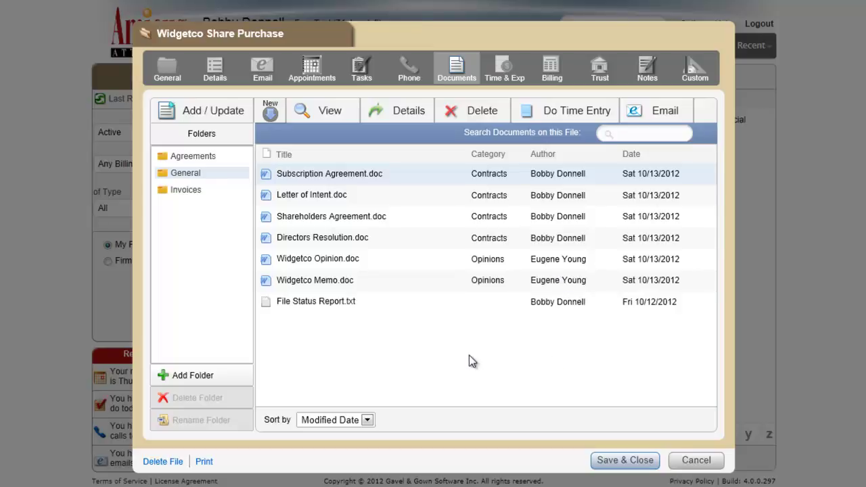
click(510, 72)
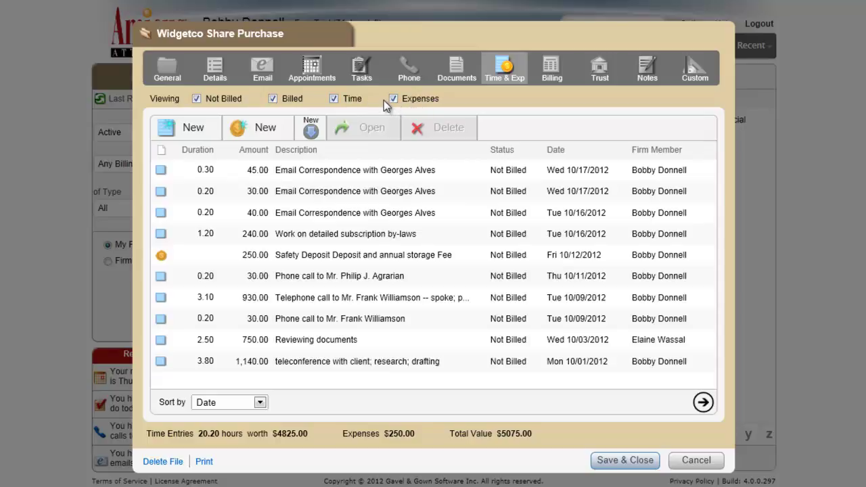
Toggle the billed filter on the file's time and expense entries and examine the file's billing records
click(273, 102)
click(556, 68)
click(426, 360)
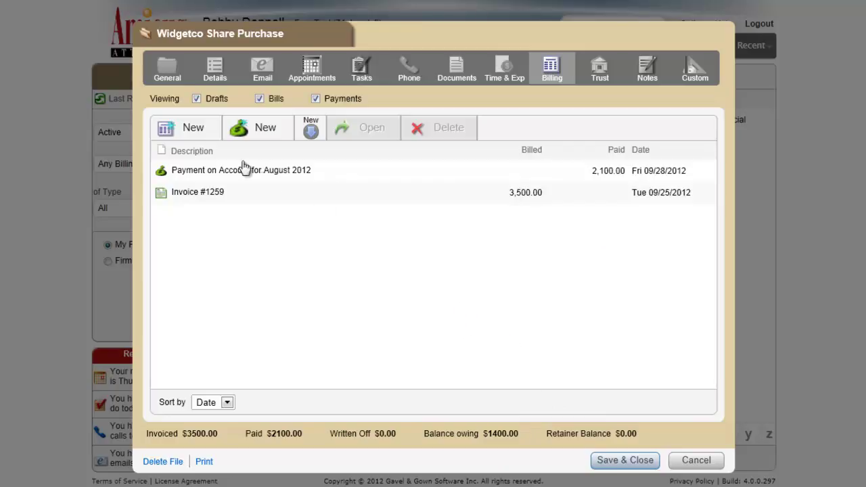
Try a new draft bill limited by date, then with only the 45.00, 30.00 and 240.00 entries selected, and discard it
click(189, 133)
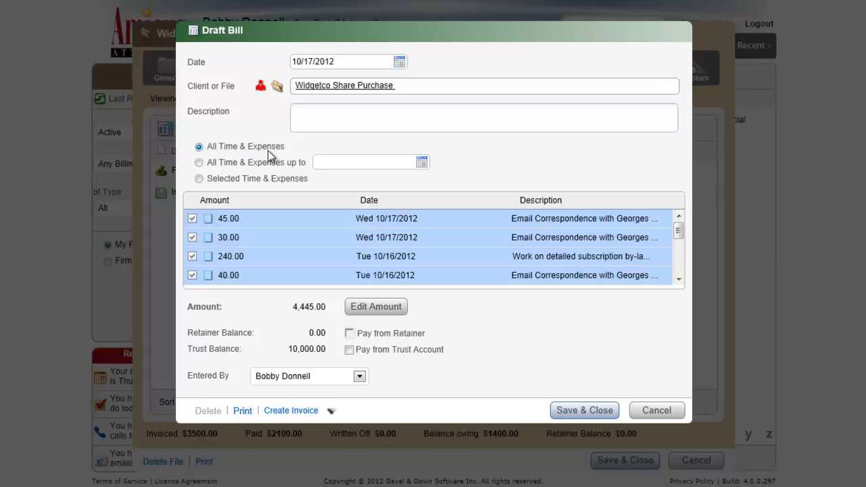
click(200, 162)
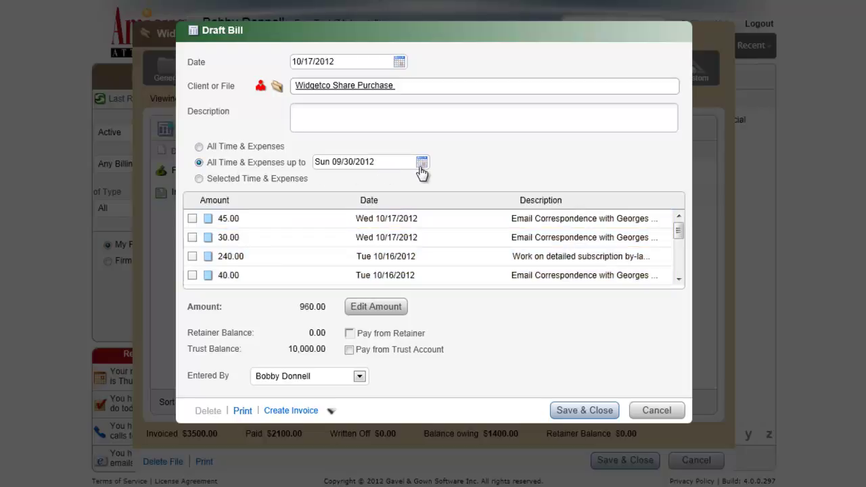
click(199, 178)
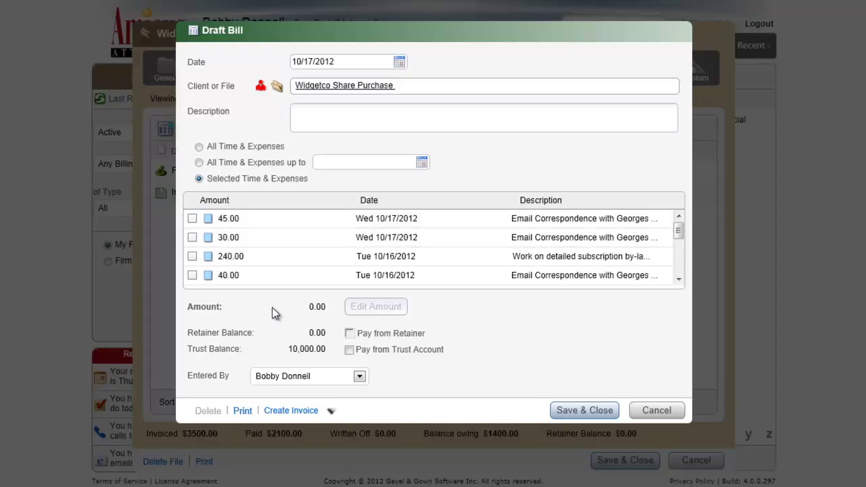
click(192, 219)
click(192, 237)
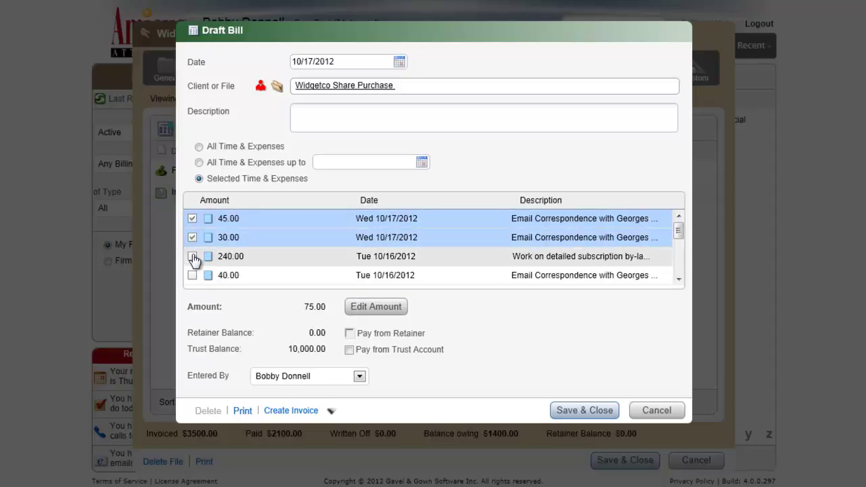
click(192, 256)
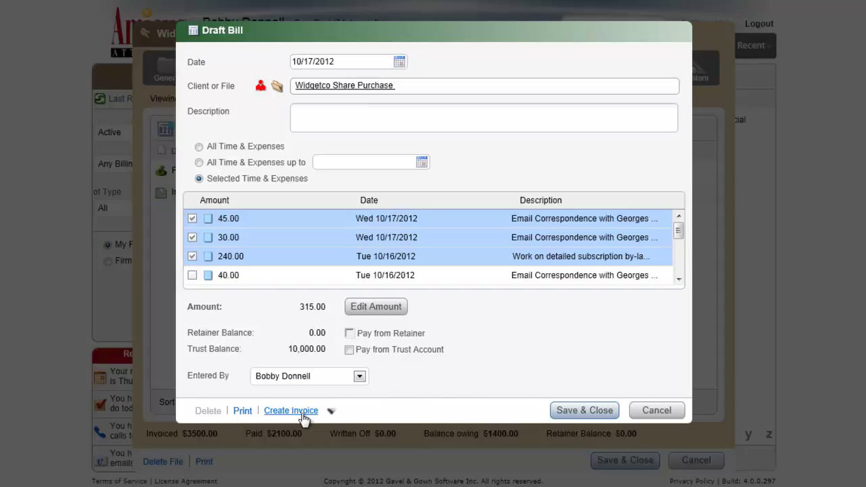
click(653, 412)
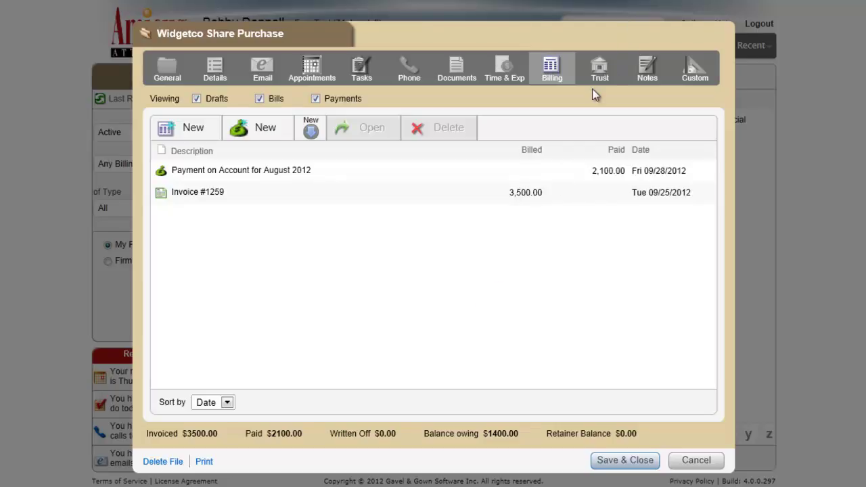
Examine the file's trust transactions and main notes, and save and close the file
click(599, 64)
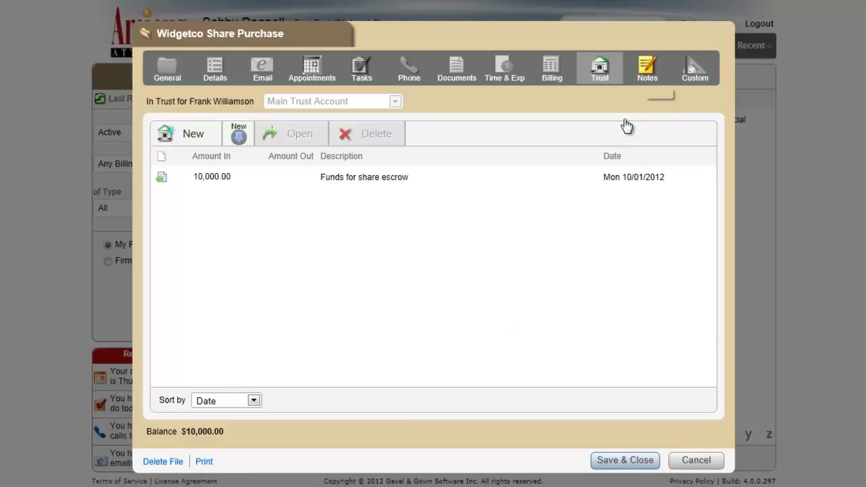
click(646, 68)
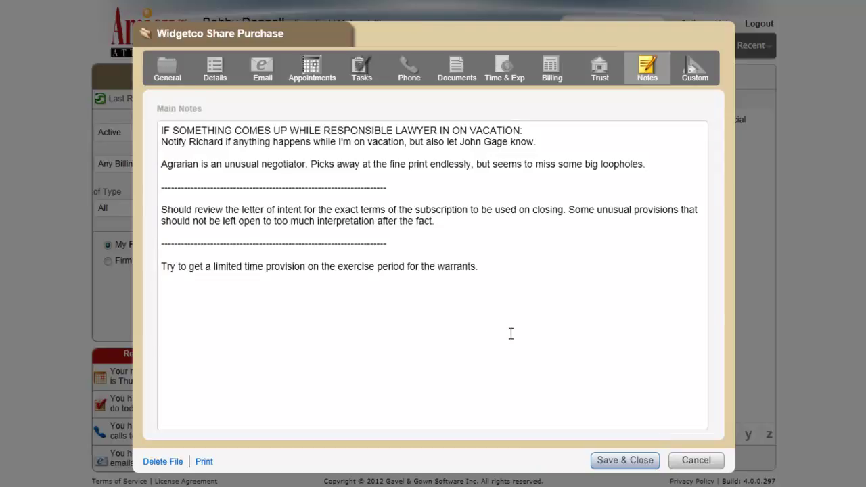
click(635, 463)
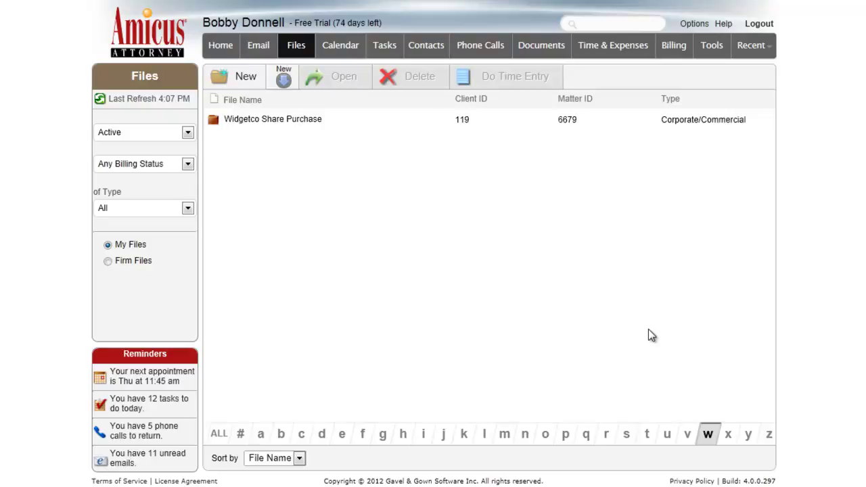
View the Widgetco Share Purchase file through its link on the inbox email about the last invoice, and close it without saving
click(260, 47)
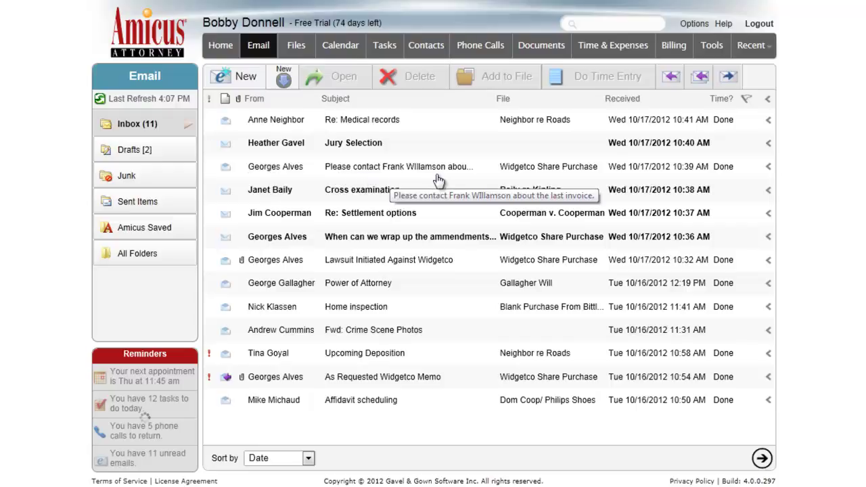
click(529, 169)
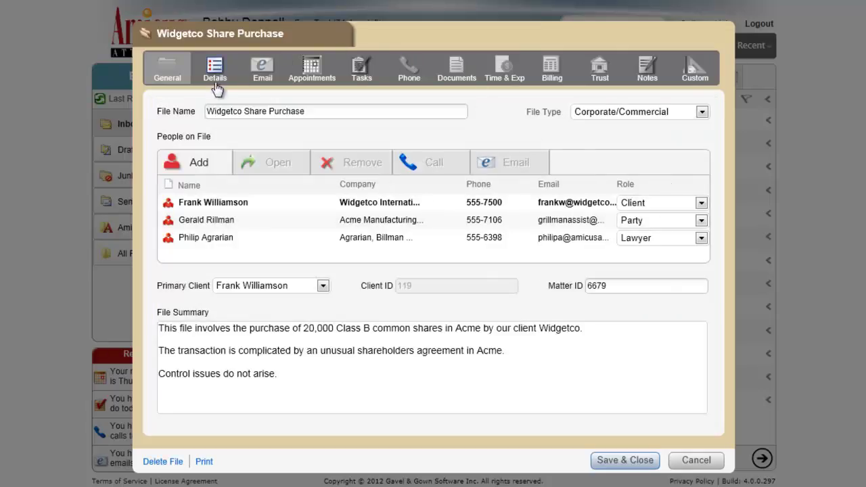
click(691, 468)
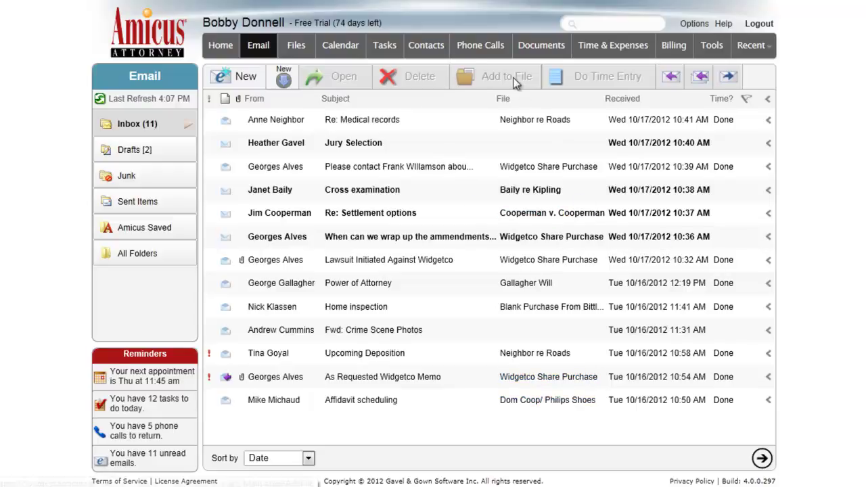
View the phone calls and contacts lists, and open the file linked to the calendar's Cross-X on affidavit appointment
click(479, 45)
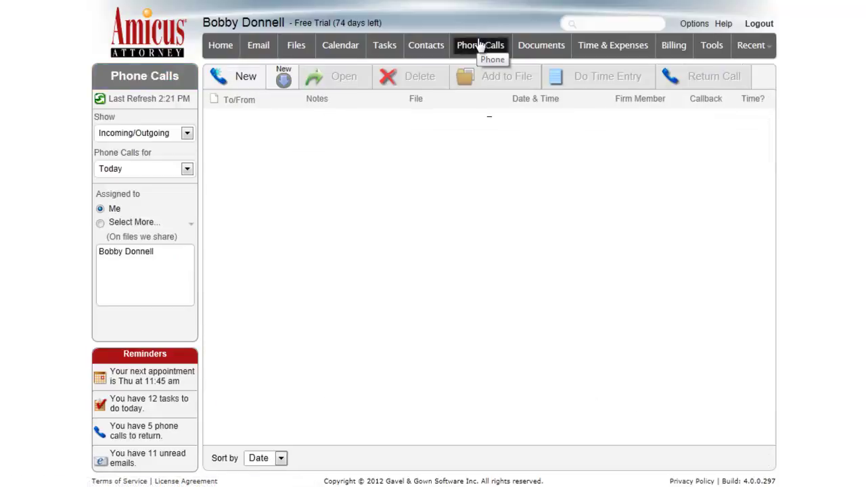
click(436, 46)
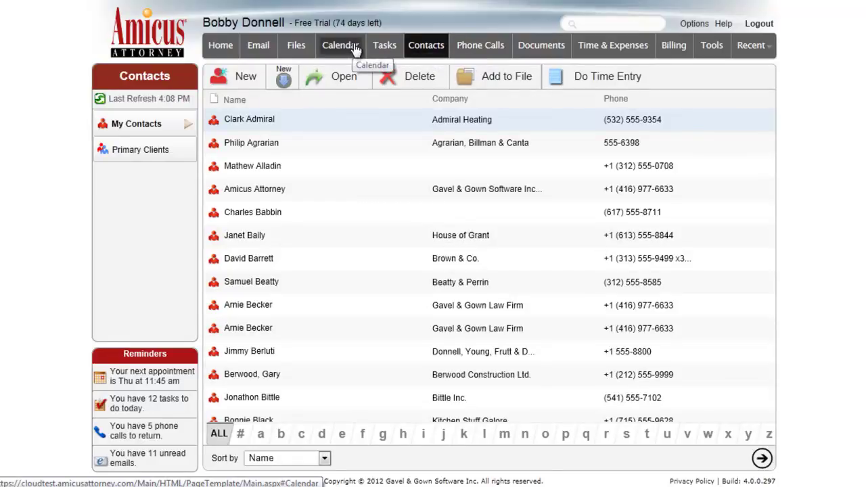
click(355, 47)
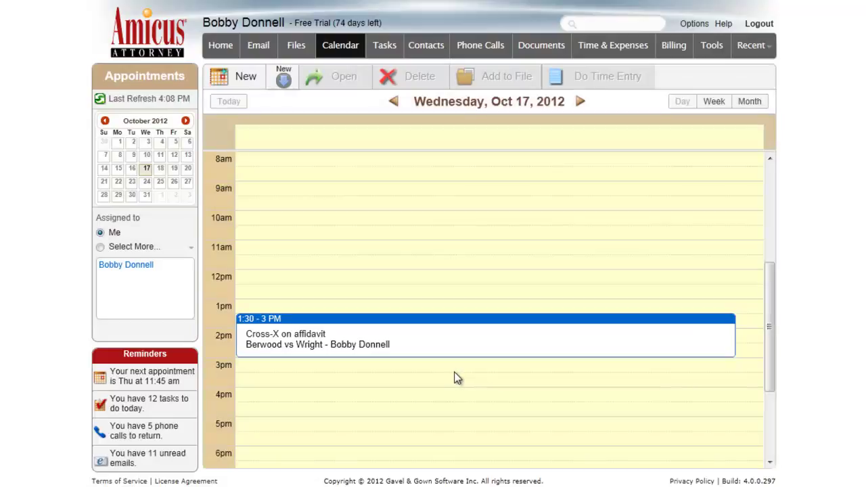
click(290, 347)
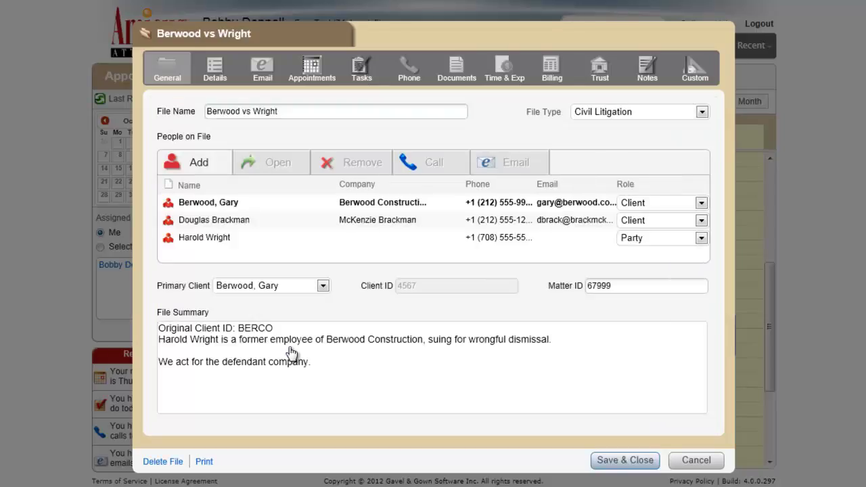